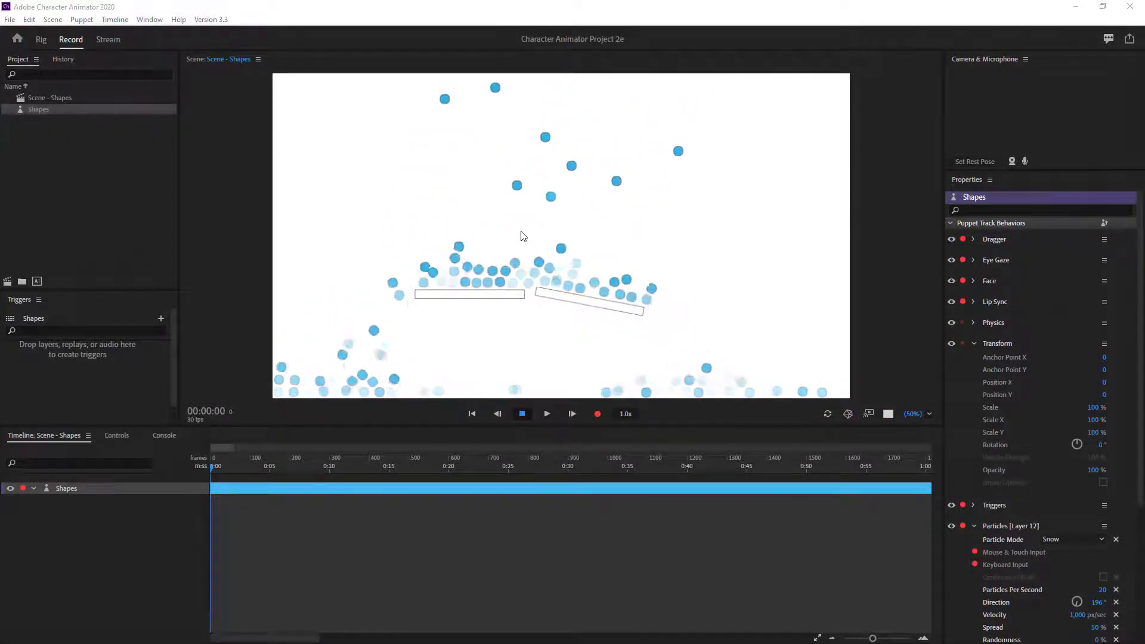
# Collapse the Transform and Particles [Layer 12] behavior groups in the Properties panel
pyautogui.click(872, 110)
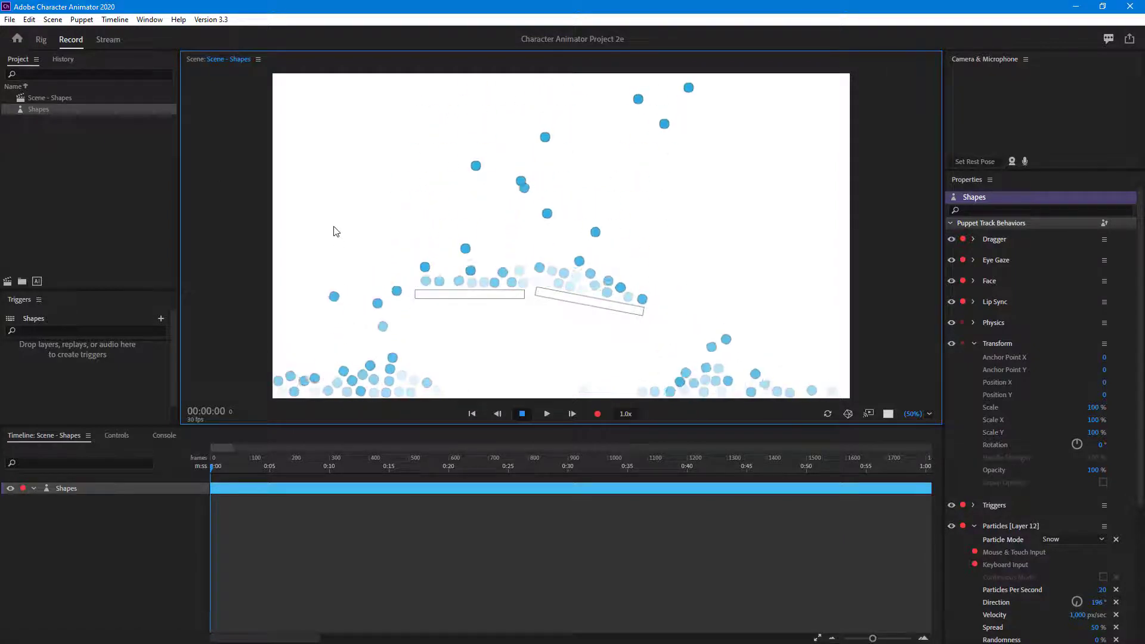
pyautogui.click(974, 344)
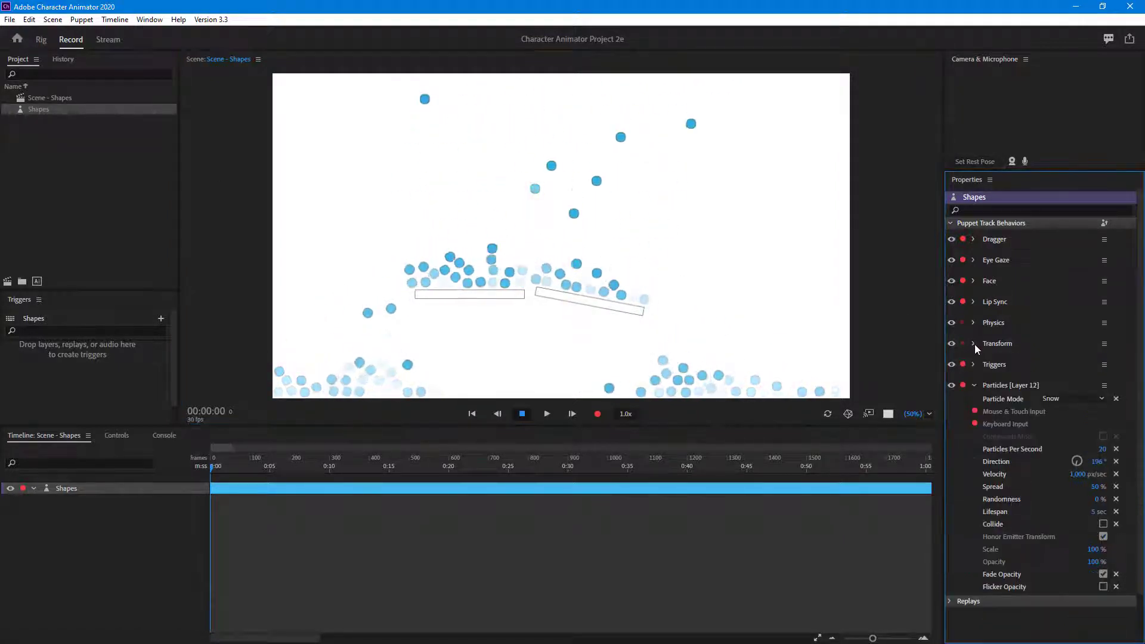
pyautogui.click(972, 384)
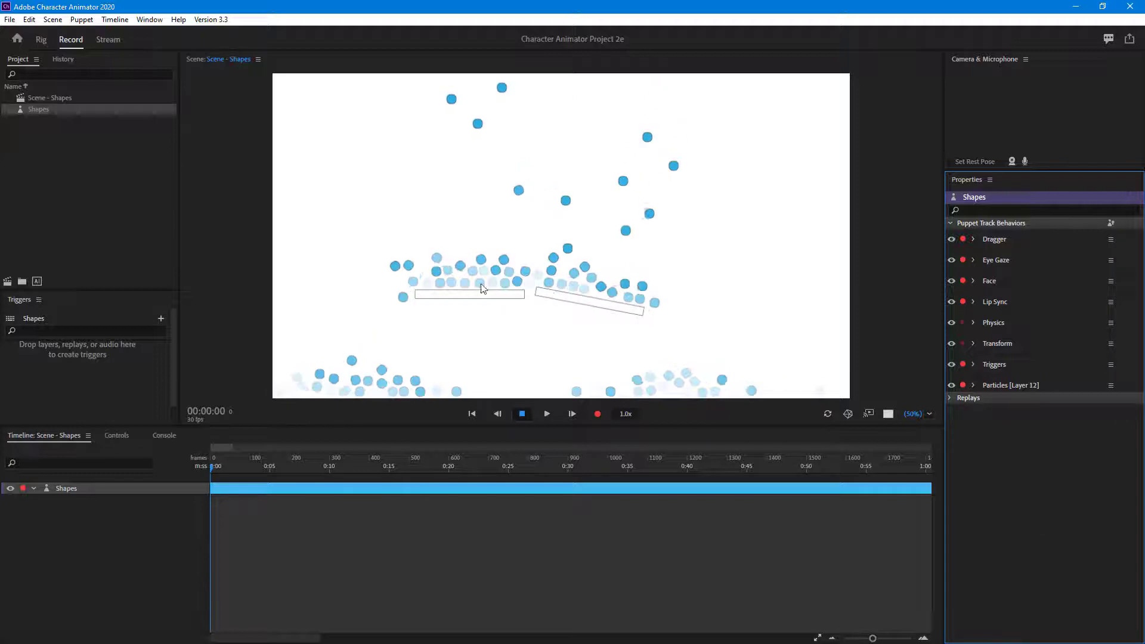
# In Rig mode, add a Transform behavior to Layer 11, the tilted platform
pyautogui.doubleClick(20, 113)
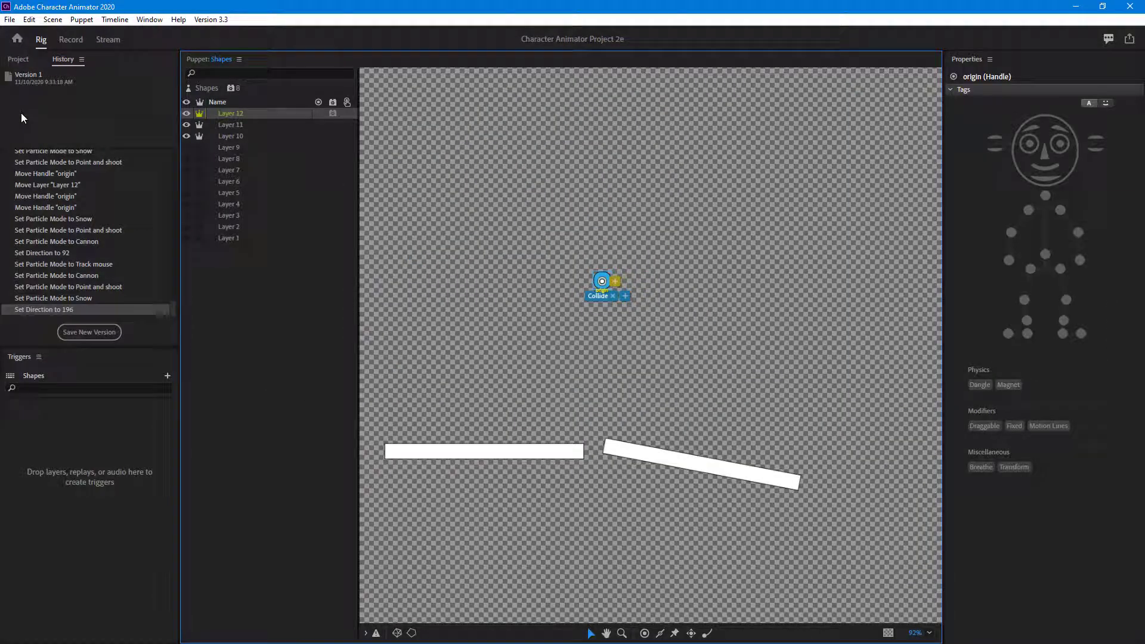
pyautogui.click(239, 130)
pyautogui.click(558, 453)
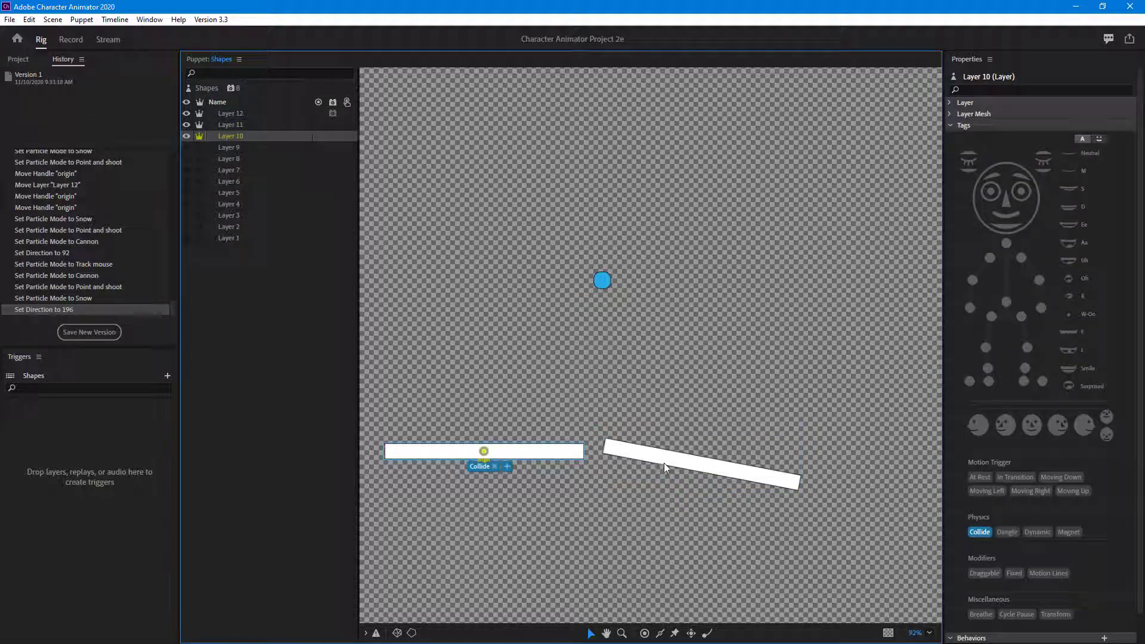
pyautogui.click(677, 463)
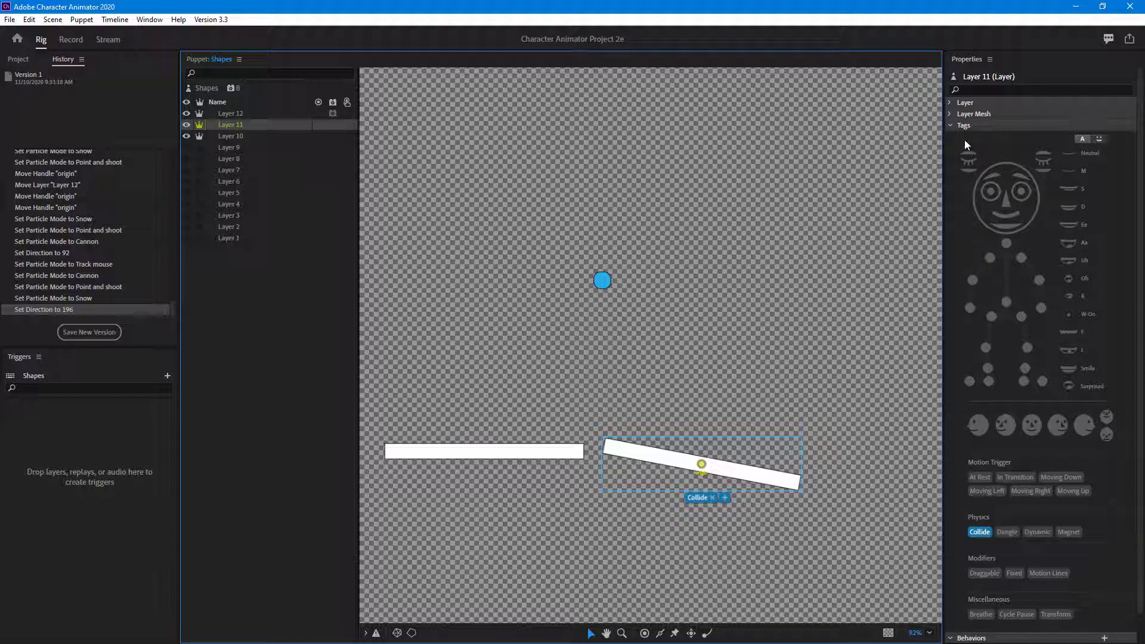
pyautogui.click(949, 126)
pyautogui.click(1105, 137)
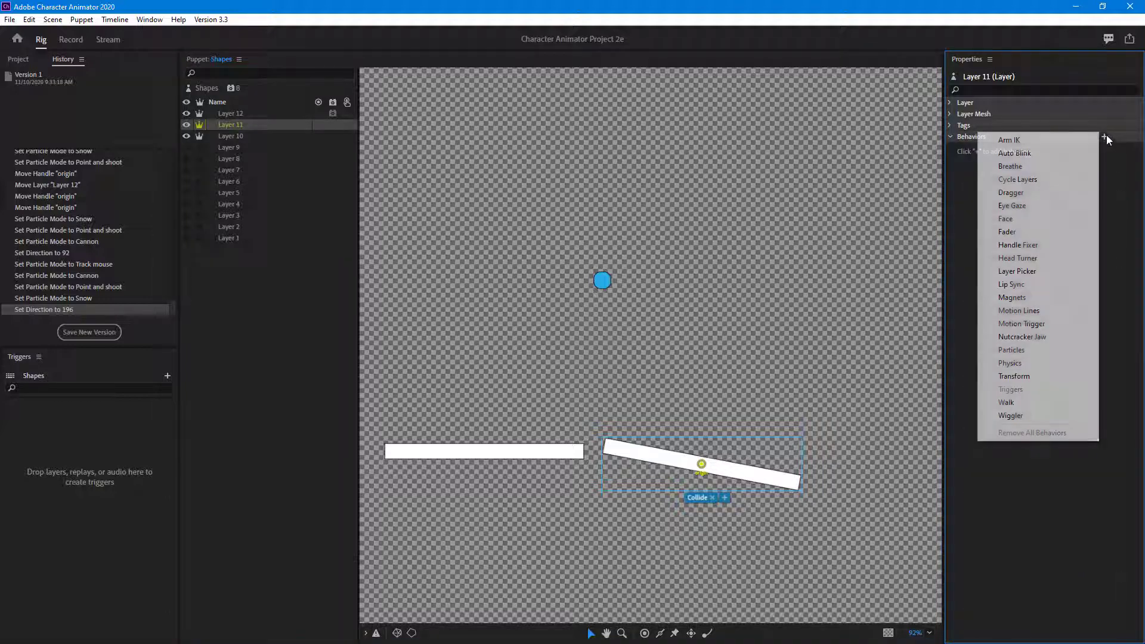
pyautogui.click(1002, 377)
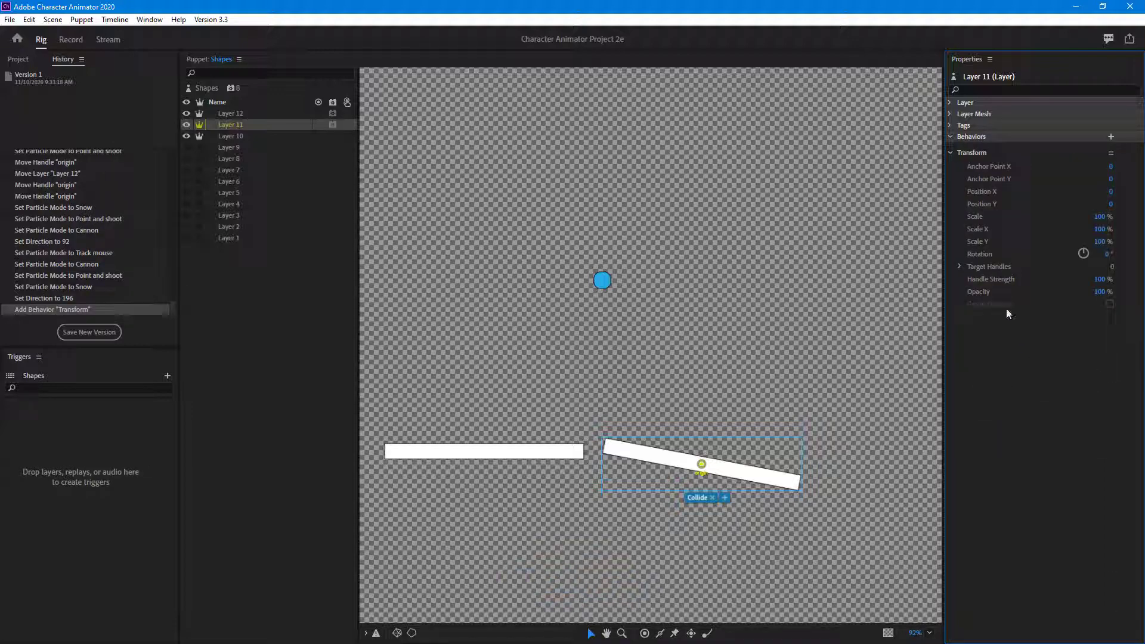
# Add a Transform behavior to Layer 10, the left platform, and return to Record
pyautogui.click(553, 452)
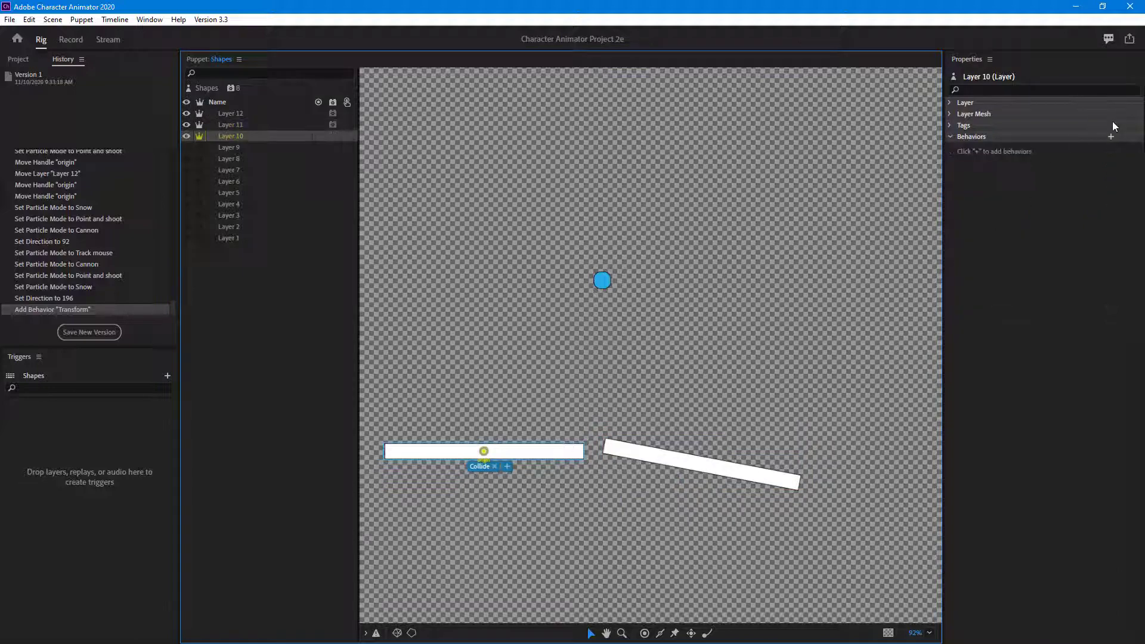
pyautogui.click(1112, 137)
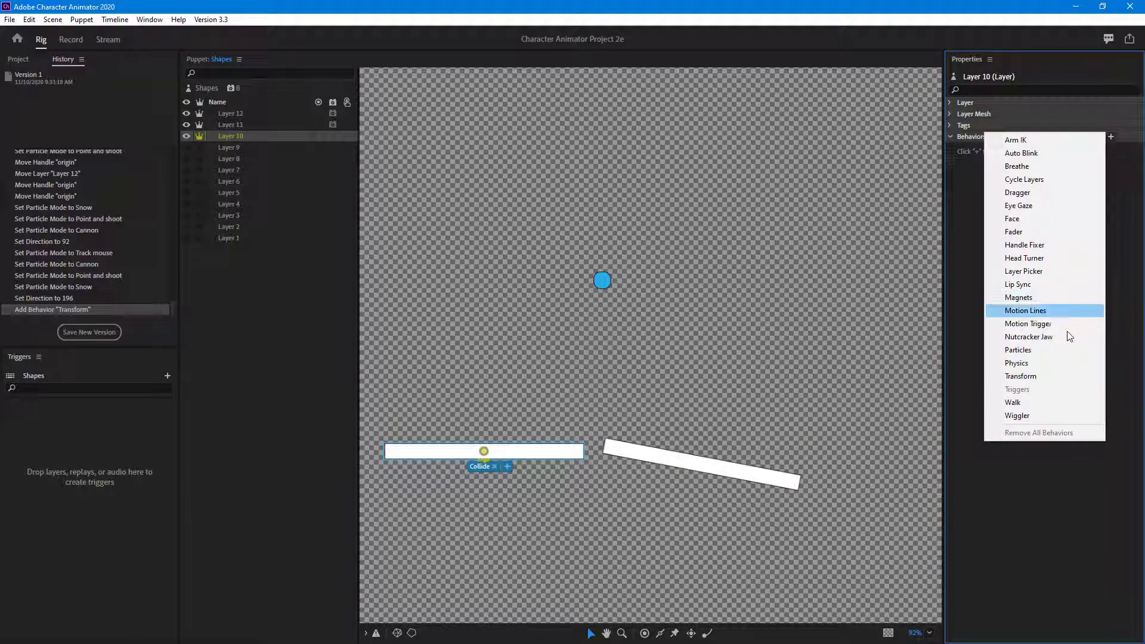
pyautogui.click(1050, 373)
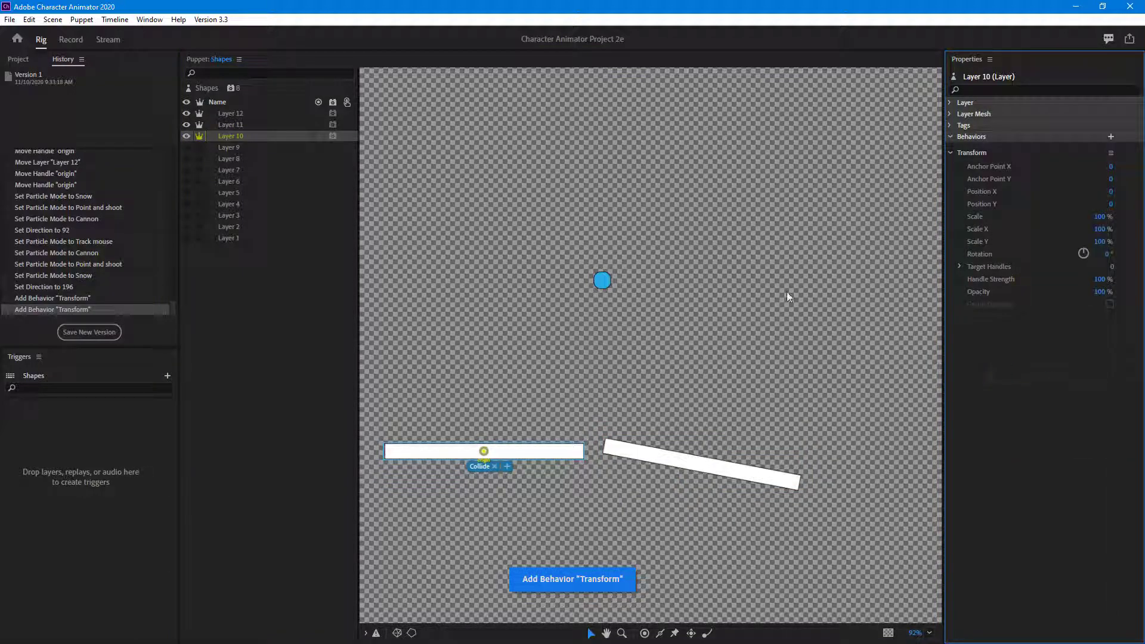
pyautogui.click(65, 39)
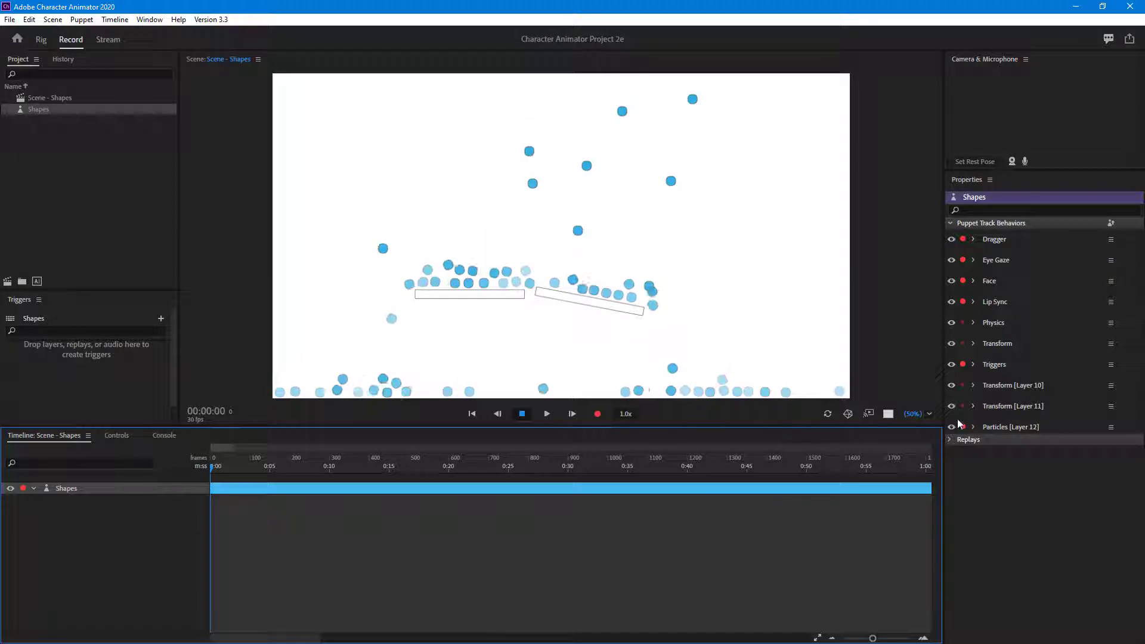
# Reset Transform [Layer 10] Rotation to 0° and enable its Rotation keyframing at frame 0
pyautogui.click(973, 385)
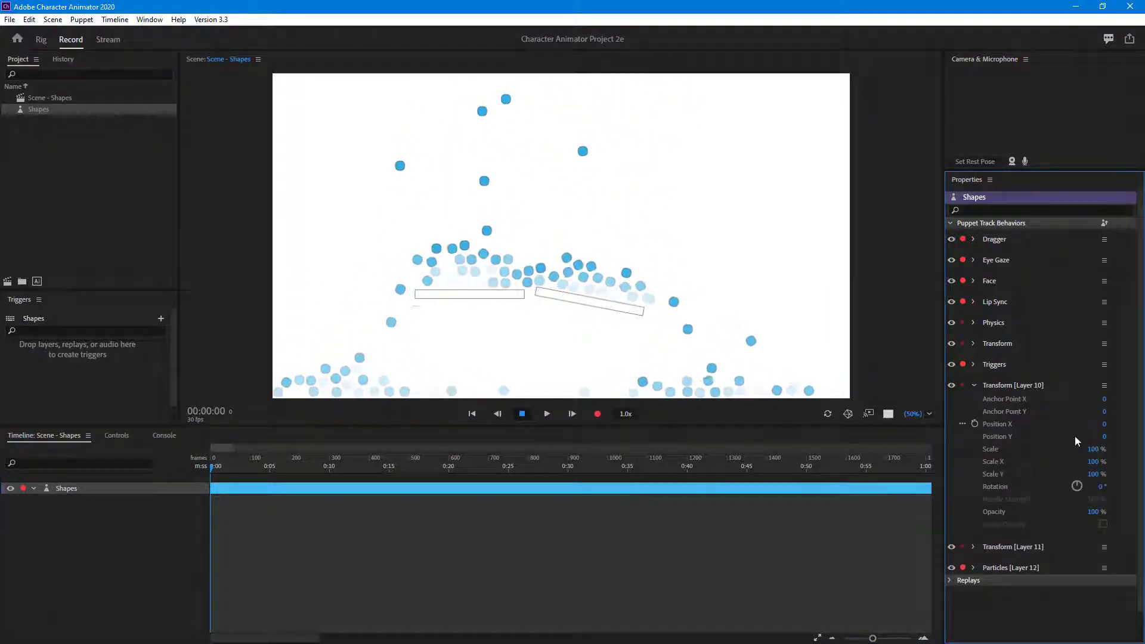
pyautogui.moveTo(1099, 485); pyautogui.dragTo(1076, 486)
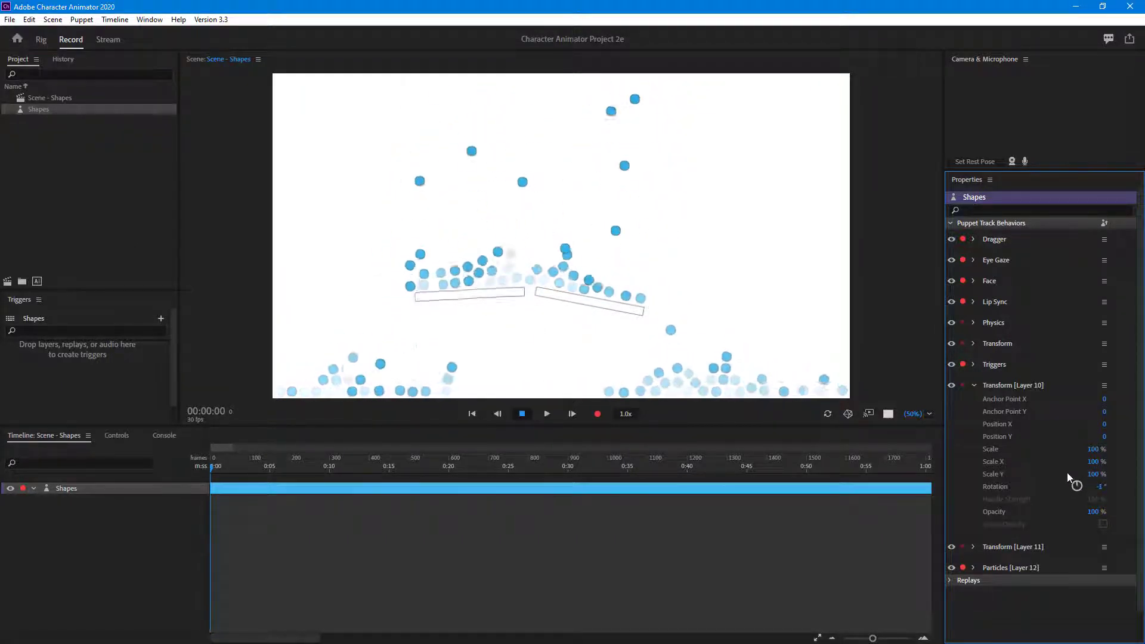
pyautogui.click(1076, 485)
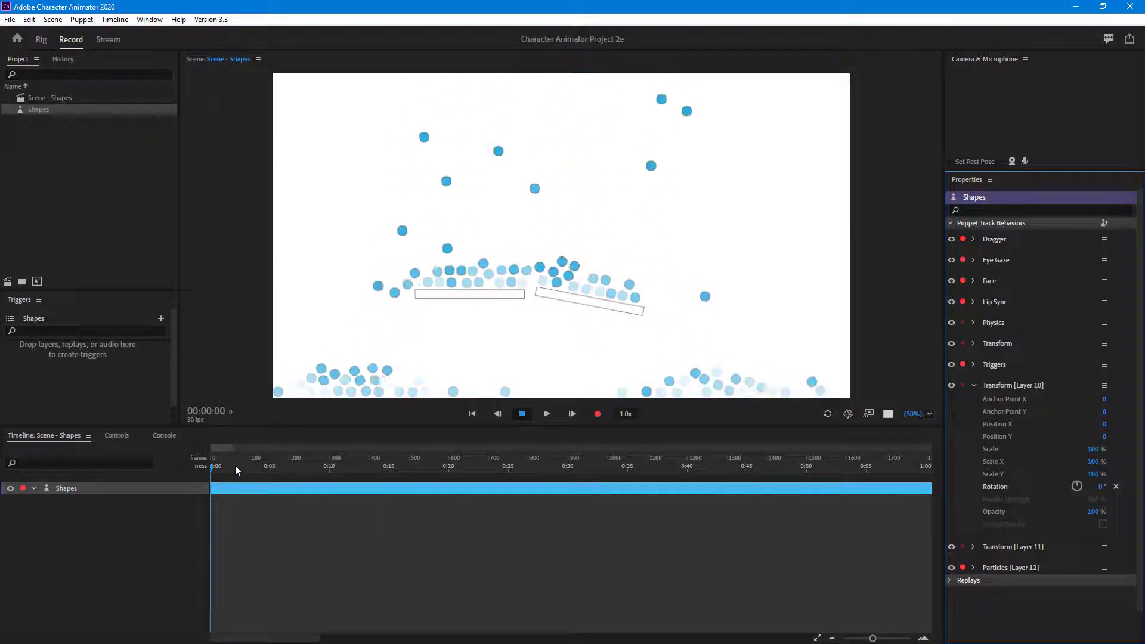
pyautogui.click(194, 468)
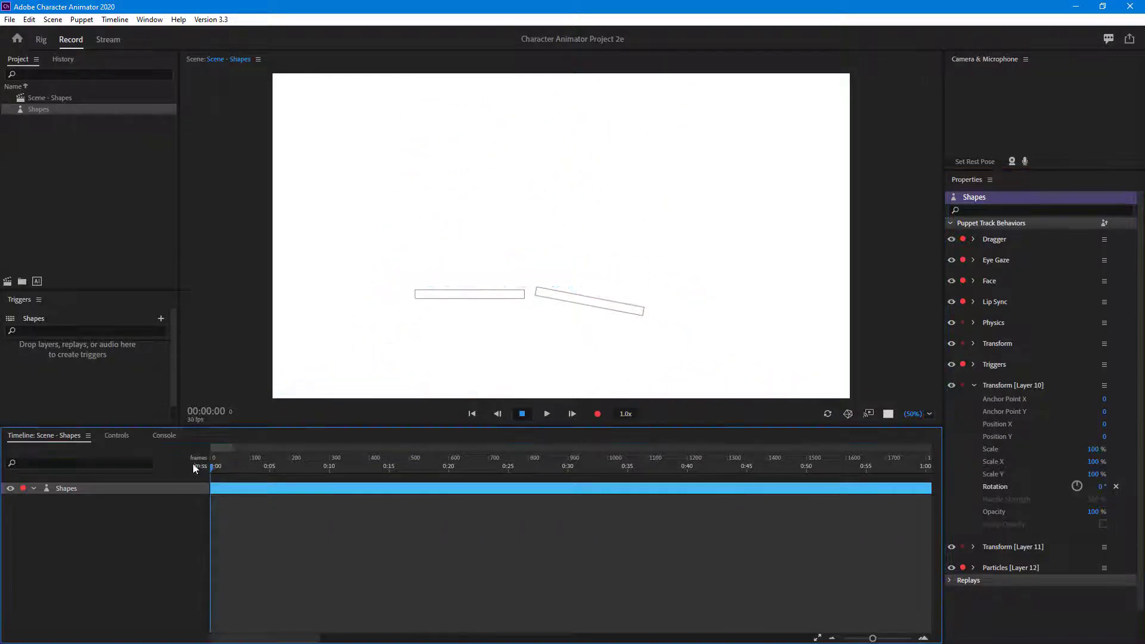
pyautogui.click(974, 485)
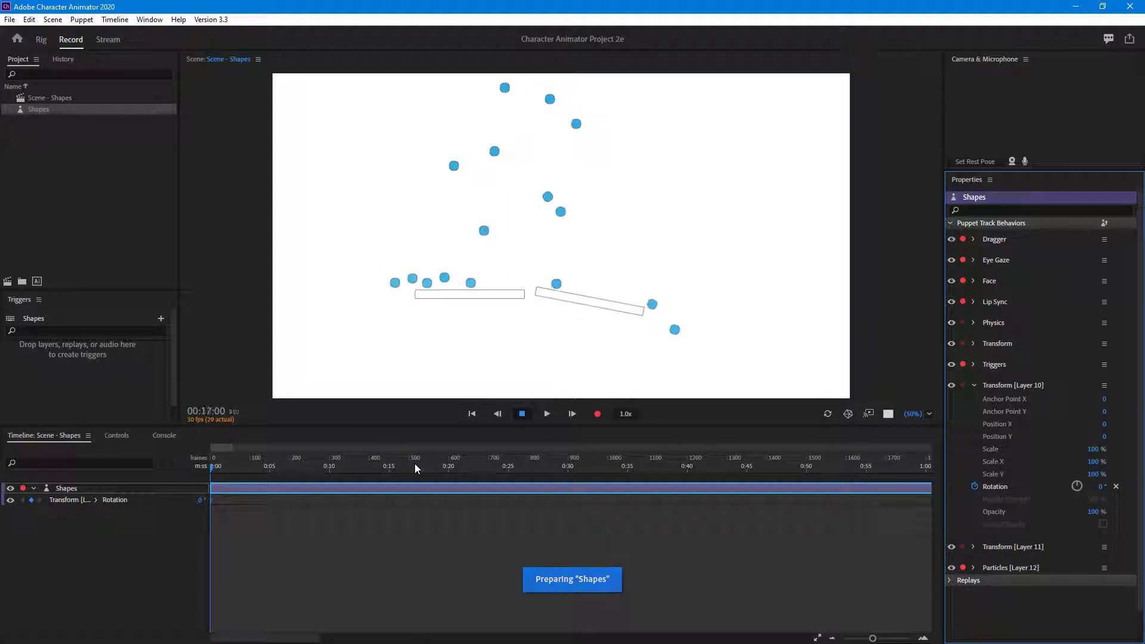
# Key Rotation to 1,322° at the scene end, then rewind and play the preview
pyautogui.moveTo(416, 465); pyautogui.dragTo(947, 488)
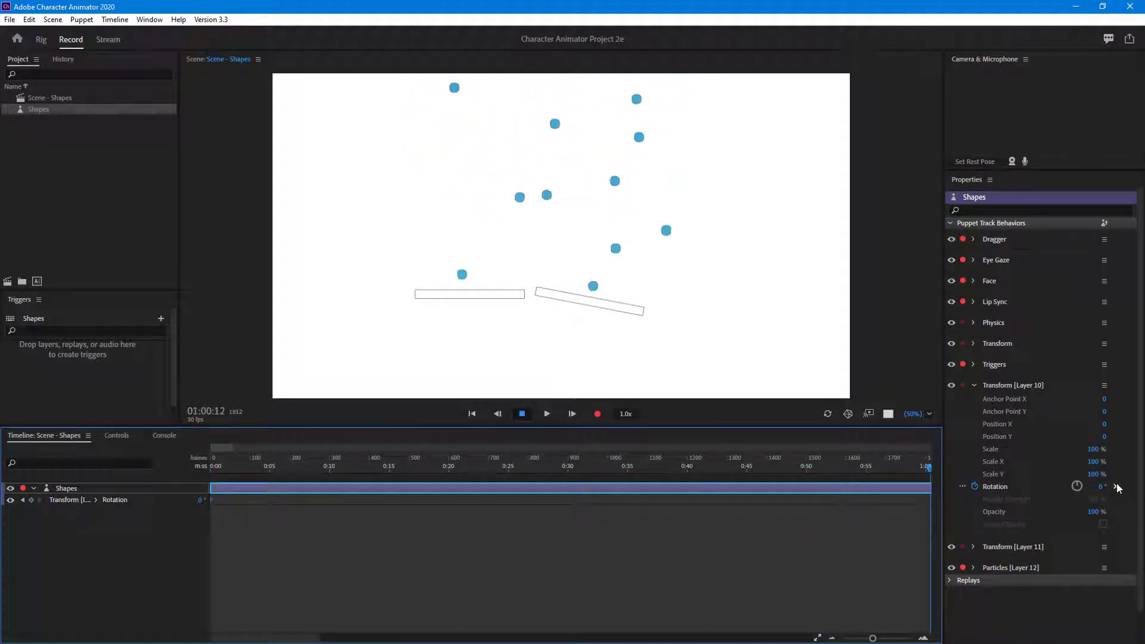
pyautogui.moveTo(1083, 484); pyautogui.dragTo(1143, 484)
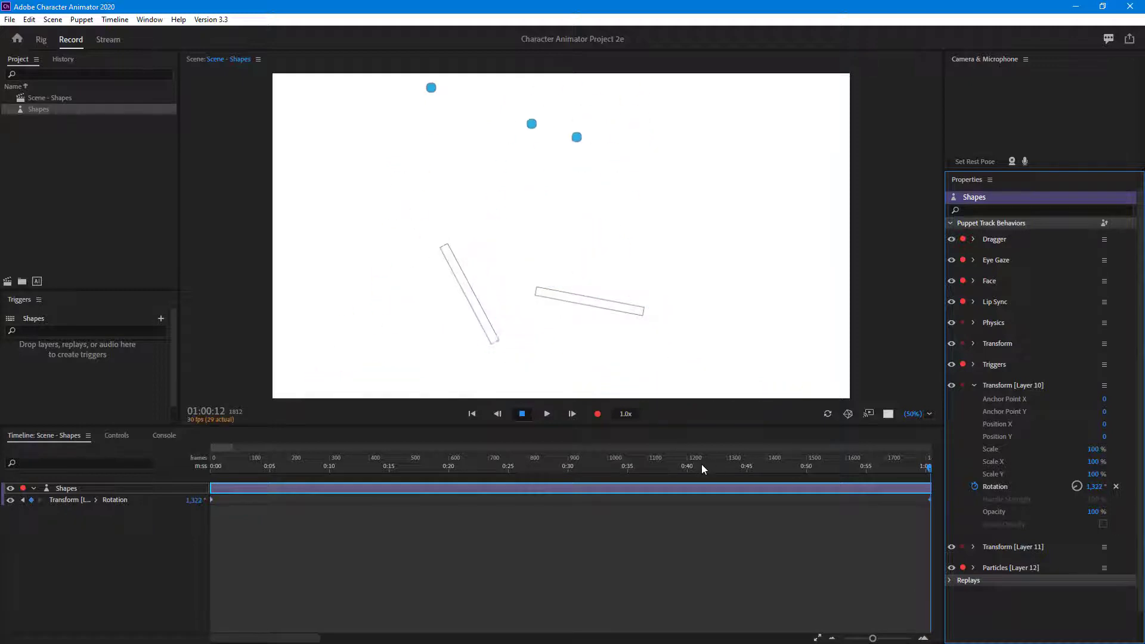
pyautogui.click(99, 469)
pyautogui.press('Home')
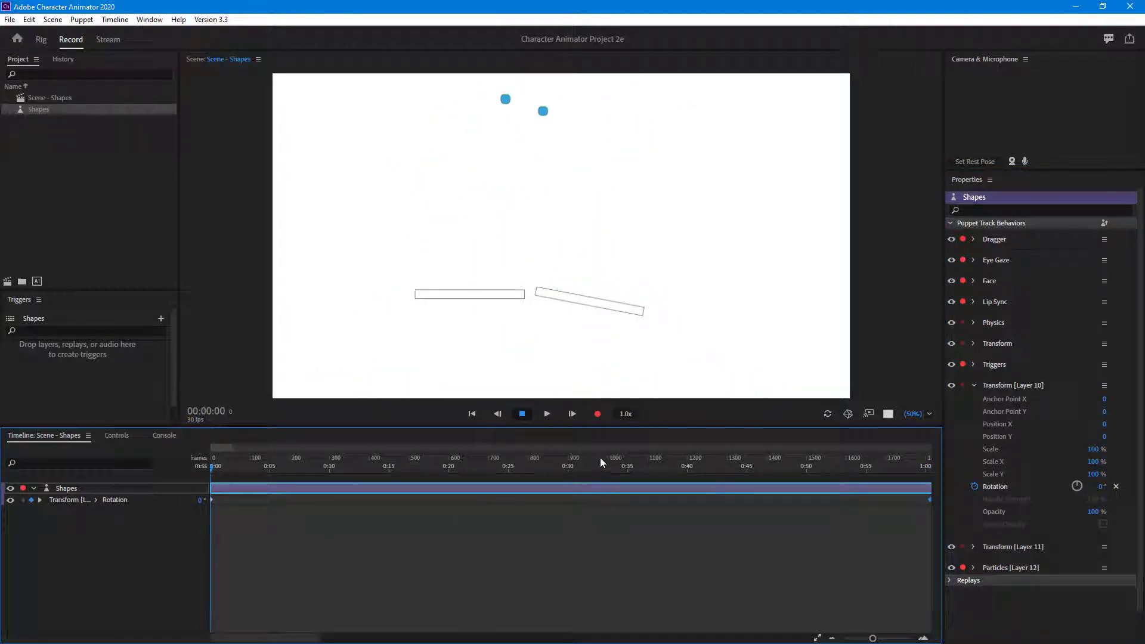
pyautogui.click(548, 414)
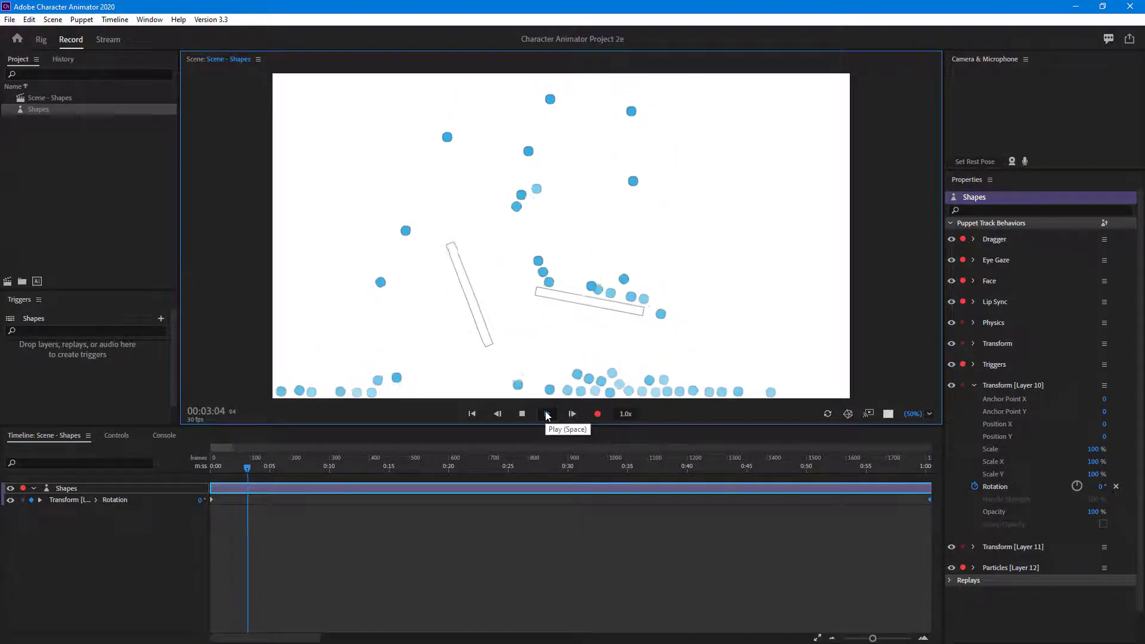
pyautogui.moveTo(525, 435); pyautogui.dragTo(486, 411)
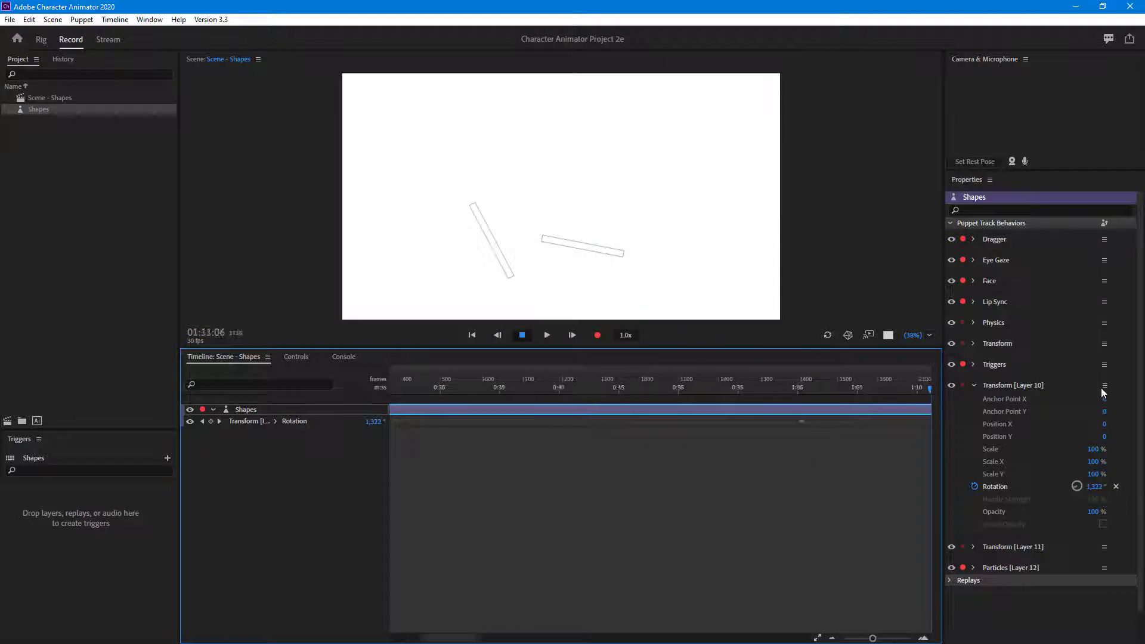
# Delete the old rotation end keyframe and move the playhead to the two-minute mark
pyautogui.press('Home')
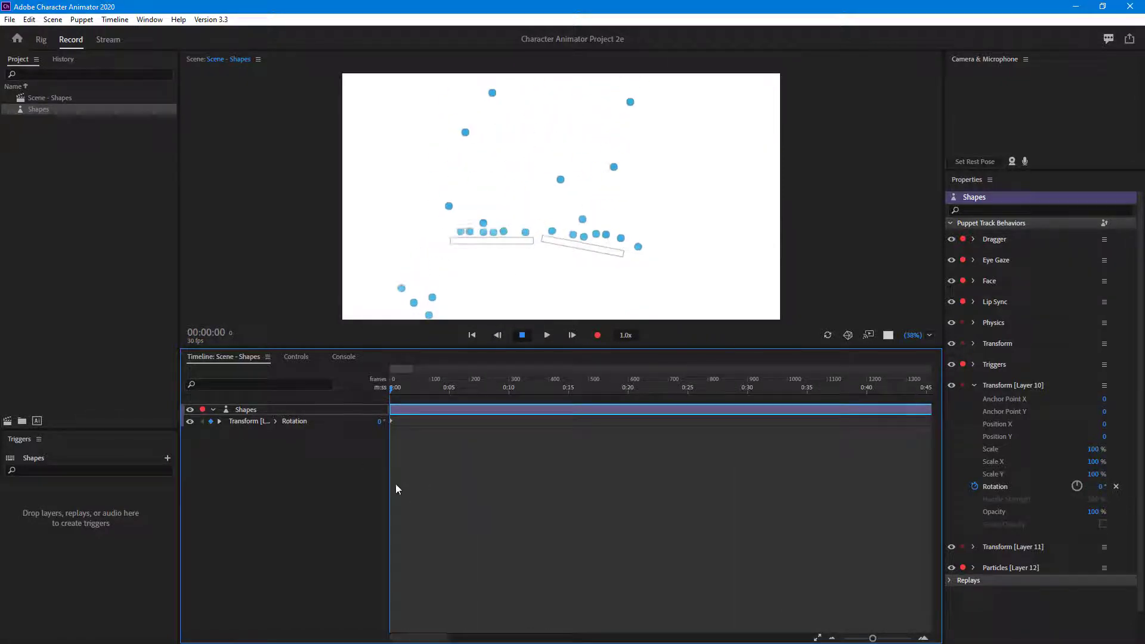
pyautogui.click(832, 636)
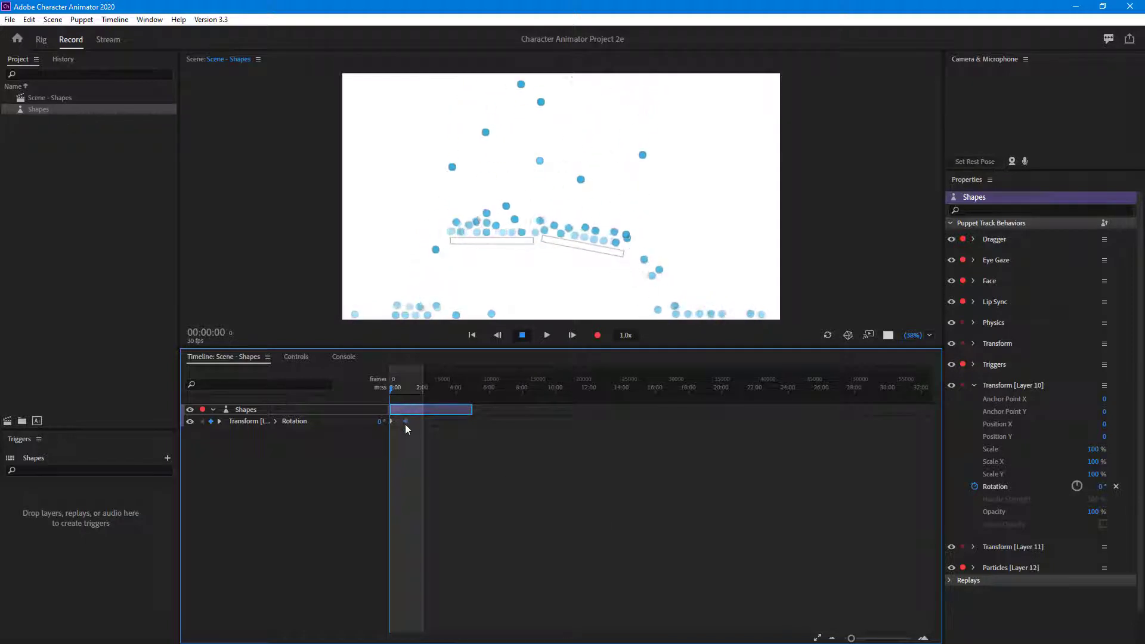
pyautogui.press('Delete')
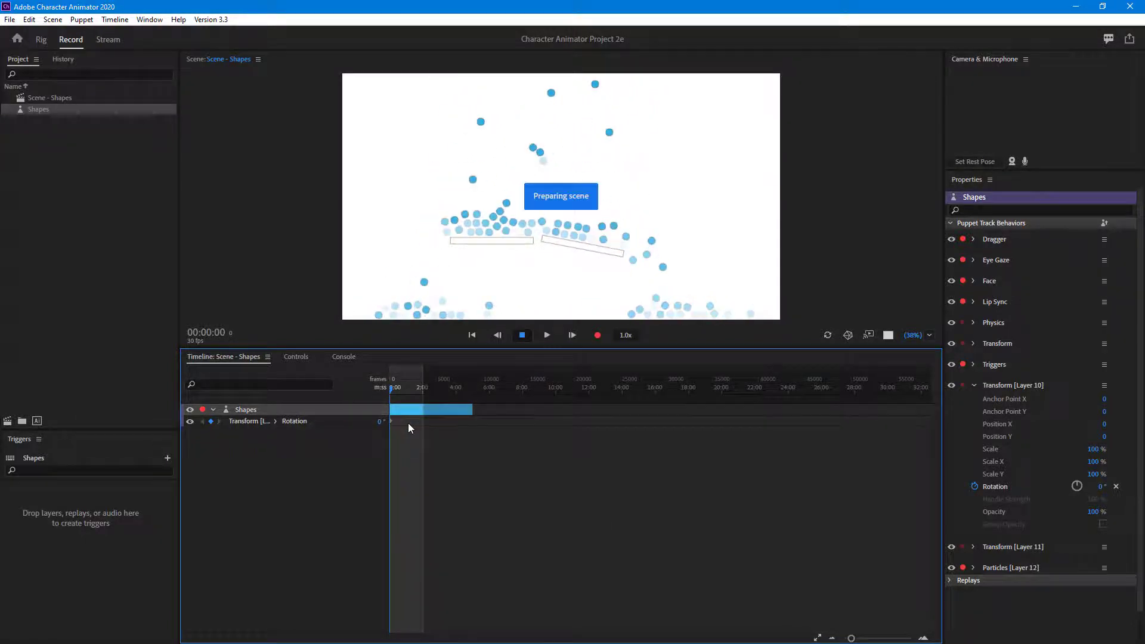
pyautogui.click(422, 419)
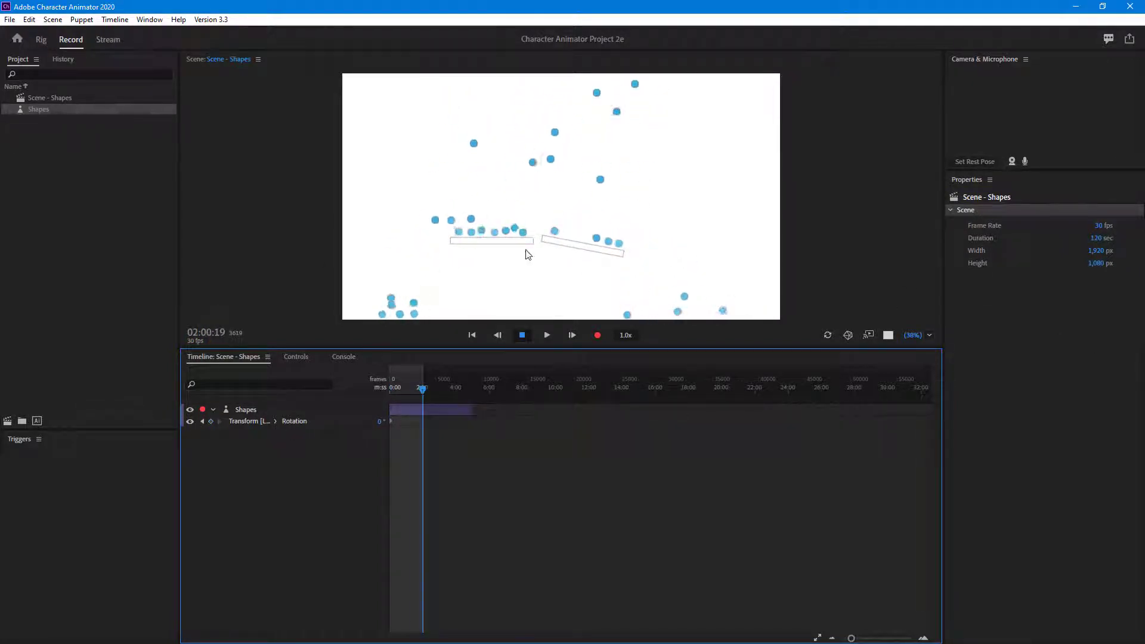
pyautogui.click(239, 410)
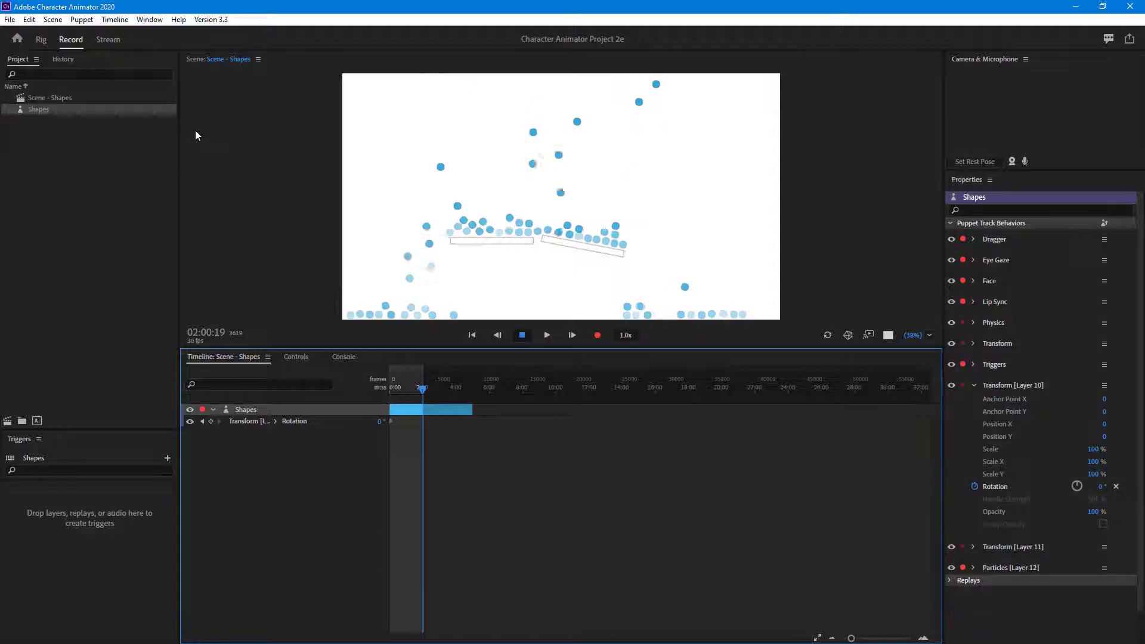
# Key Layer 10 Rotation to 20000 at 2:00, then preview the spin from the start
pyautogui.click(1101, 486)
pyautogui.write('20')
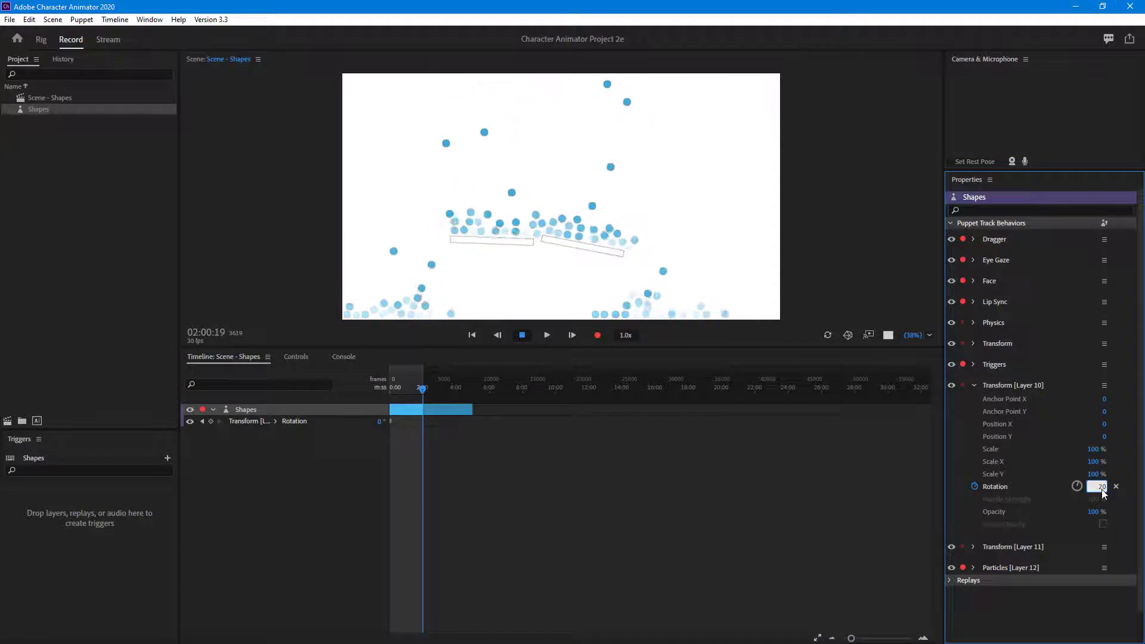
pyautogui.write('000')
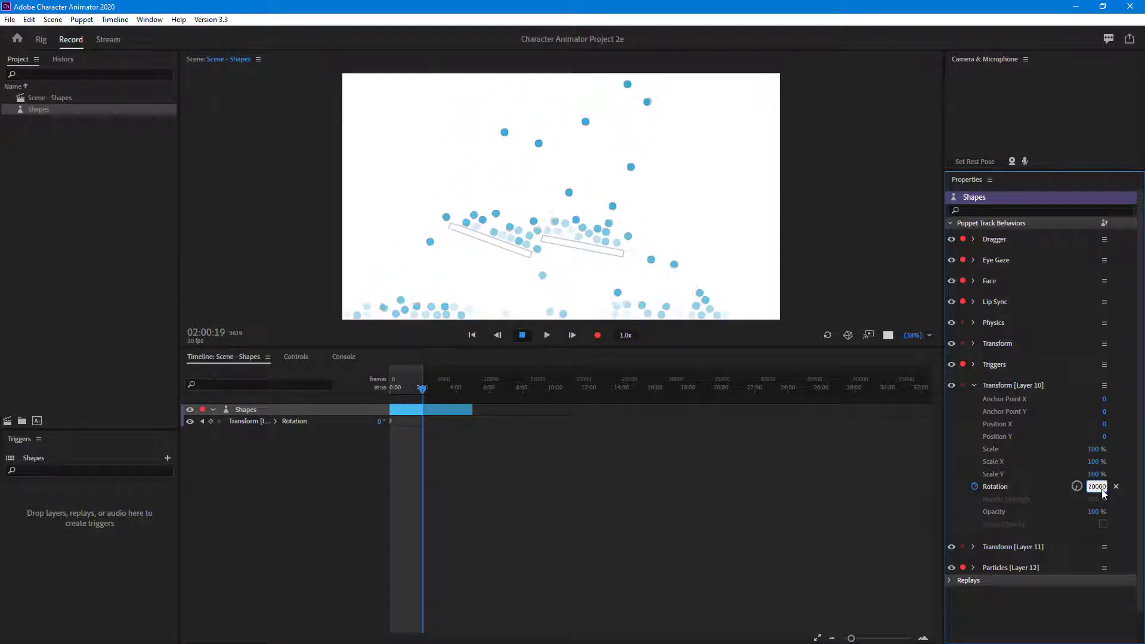
pyautogui.press('Return')
pyautogui.moveTo(443, 391); pyautogui.dragTo(393, 391)
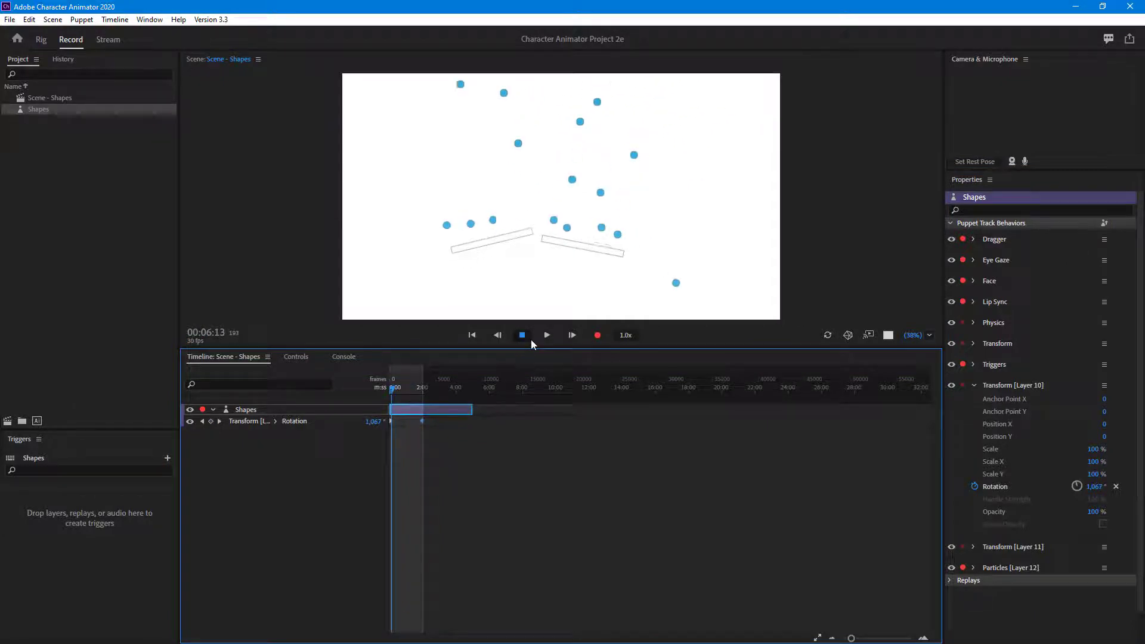
pyautogui.click(548, 335)
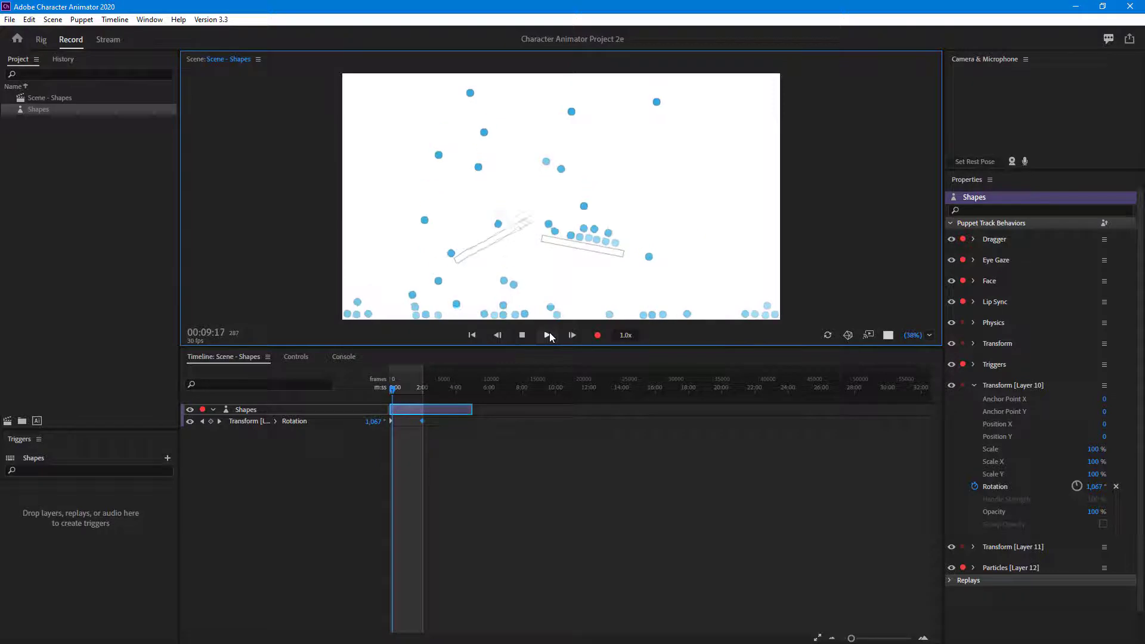
pyautogui.click(548, 335)
pyautogui.click(378, 394)
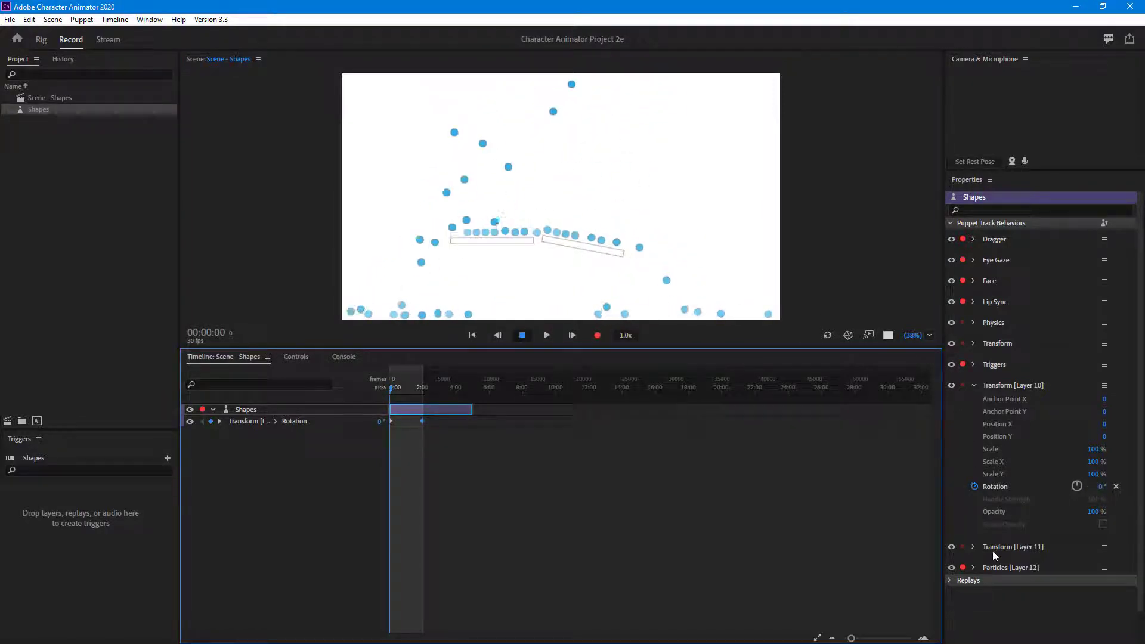
# Keyframe Layer 11 Rotation from 0:00 to 10,000° at 2:00, and enlarge the stage
pyautogui.click(972, 546)
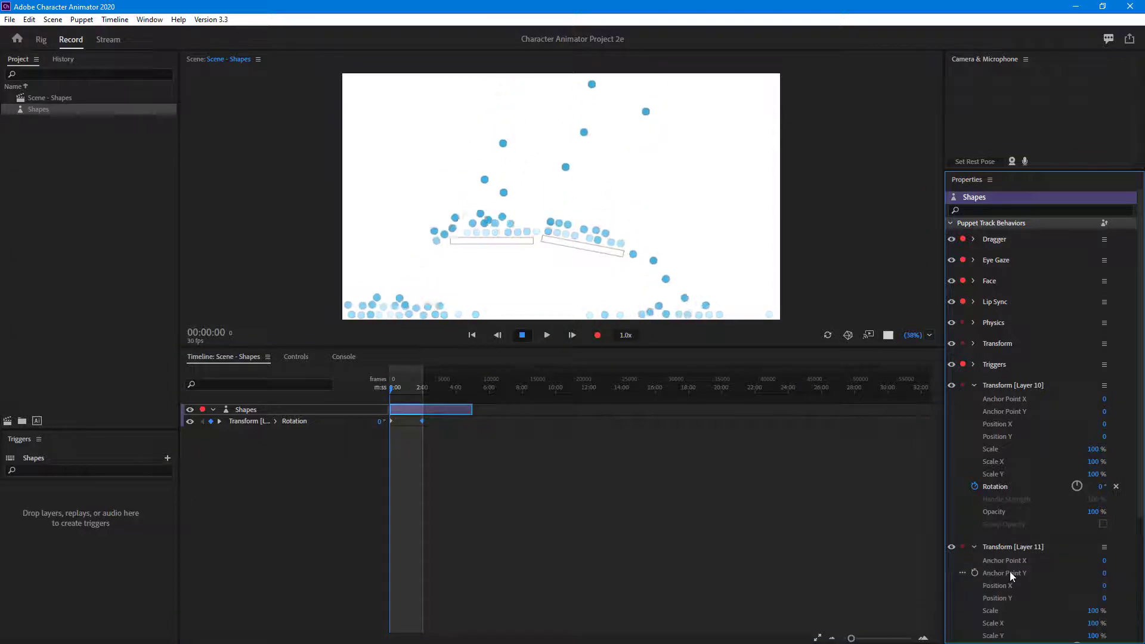
pyautogui.scroll(-3, 1010, 571)
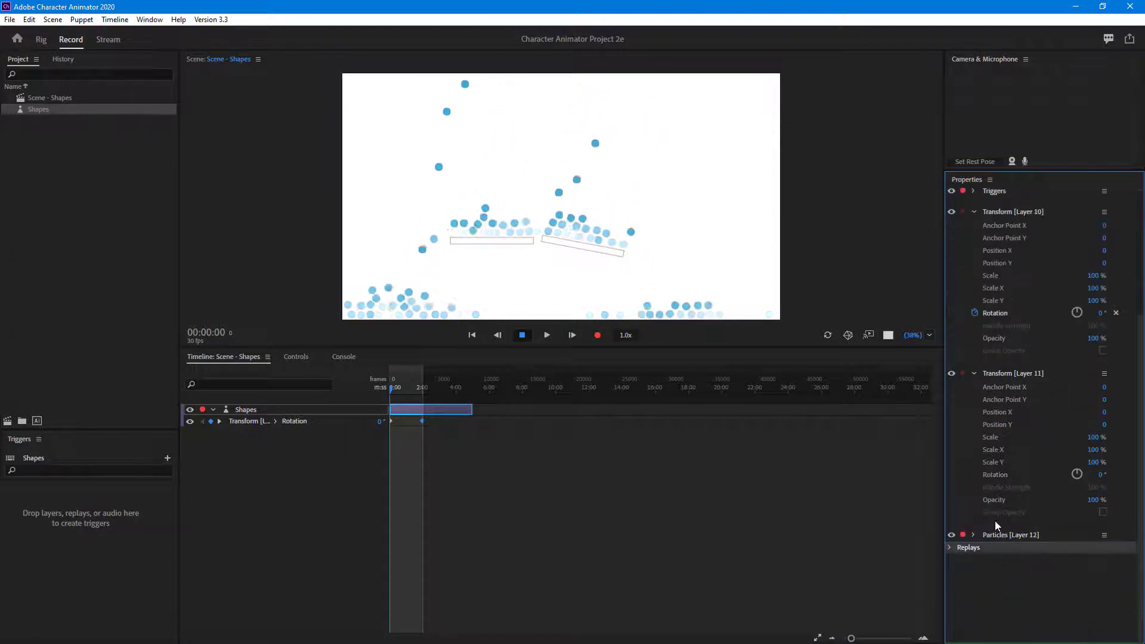
pyautogui.click(974, 474)
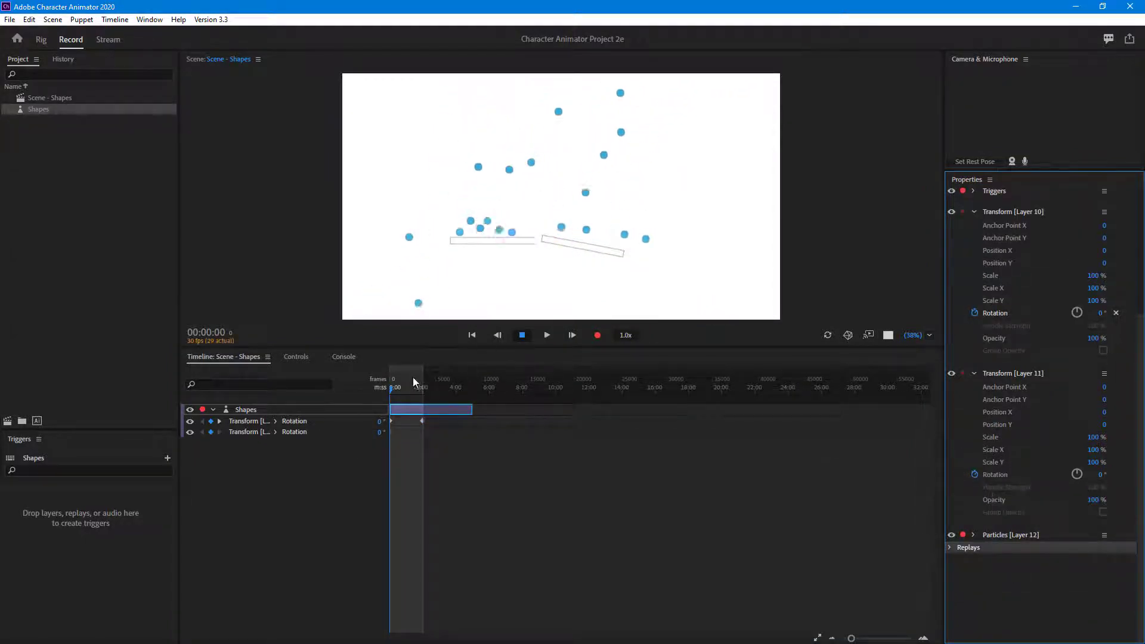
pyautogui.moveTo(412, 382)
pyautogui.mouseDown()
pyautogui.moveTo(391, 388)
pyautogui.moveTo(423, 390)
pyautogui.mouseUp()
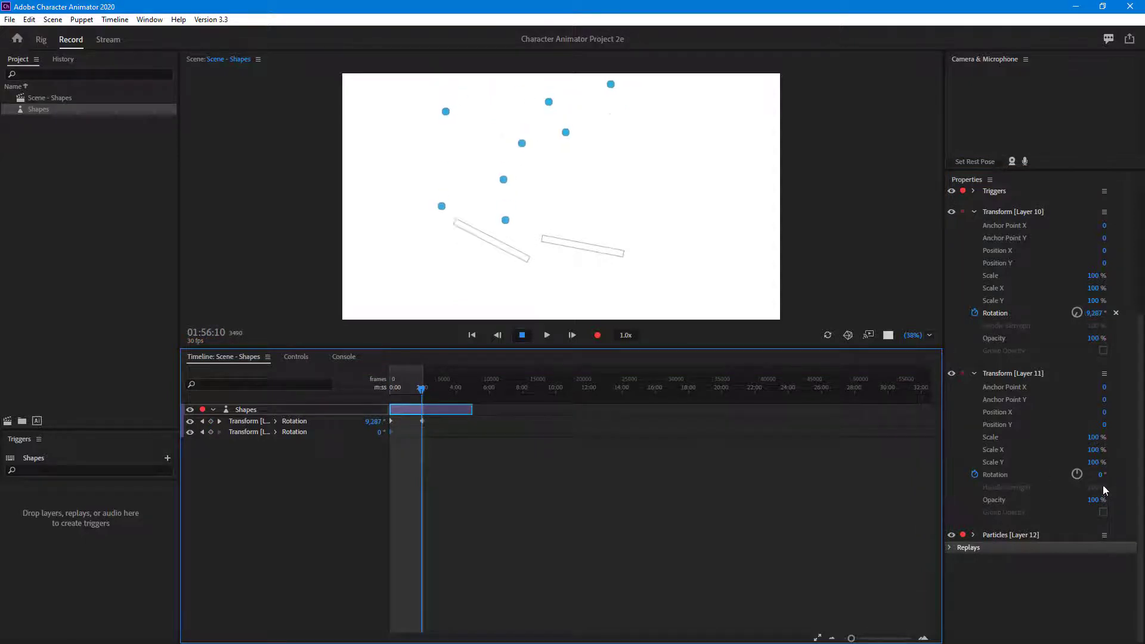
pyautogui.moveTo(1097, 473); pyautogui.dragTo(1103, 483)
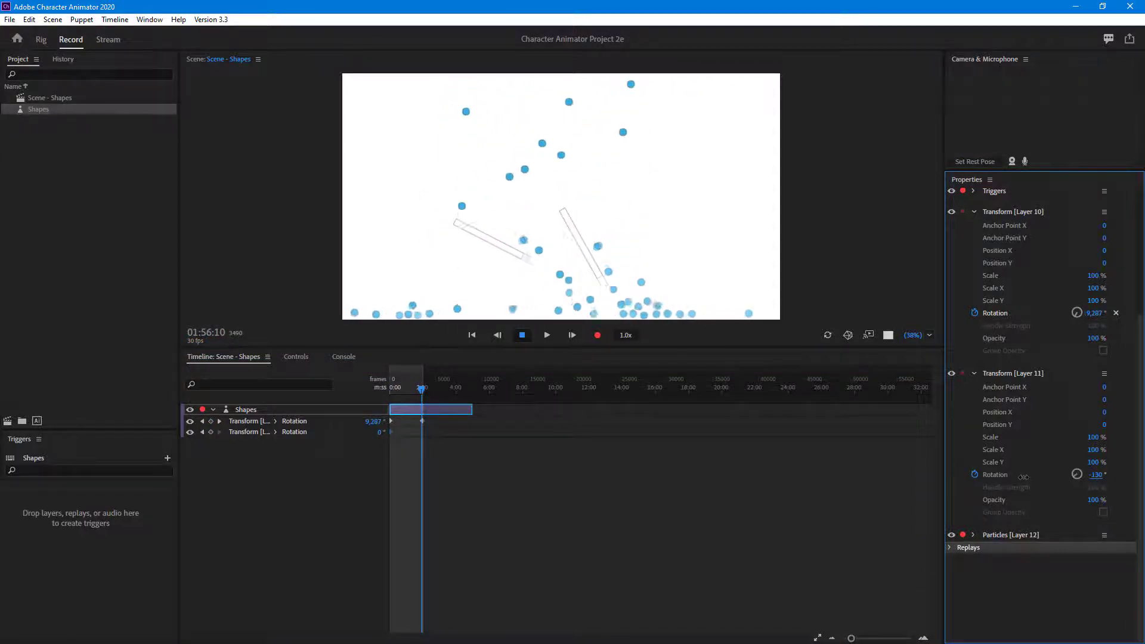
pyautogui.write('-400')
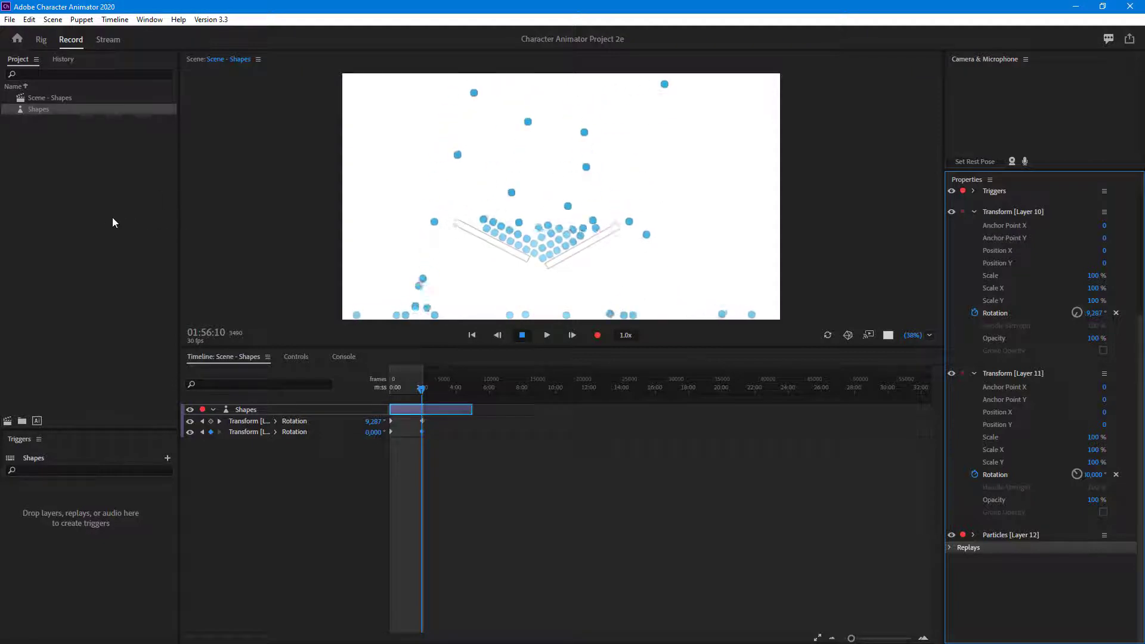
pyautogui.moveTo(314, 346); pyautogui.dragTo(375, 442)
pyautogui.click(395, 492)
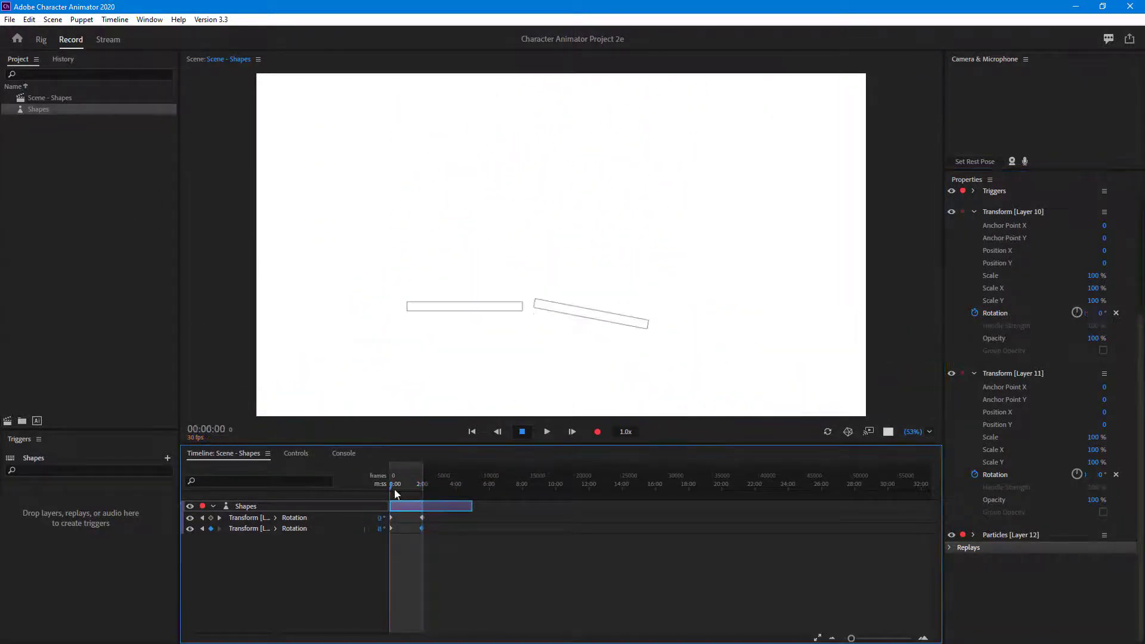
# Zoom the timeline to 0–2:00, play and stop the preview, then rewind to 0:00
pyautogui.moveTo(859, 640); pyautogui.dragTo(867, 638)
pyautogui.click(550, 433)
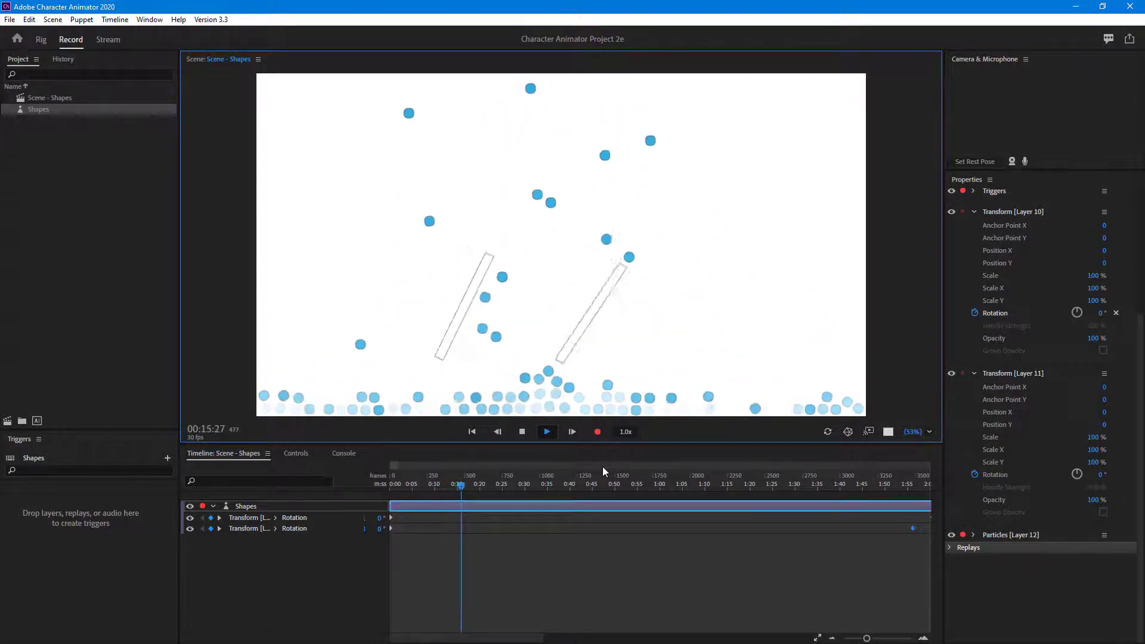
pyautogui.click(523, 433)
pyautogui.moveTo(471, 485); pyautogui.dragTo(316, 488)
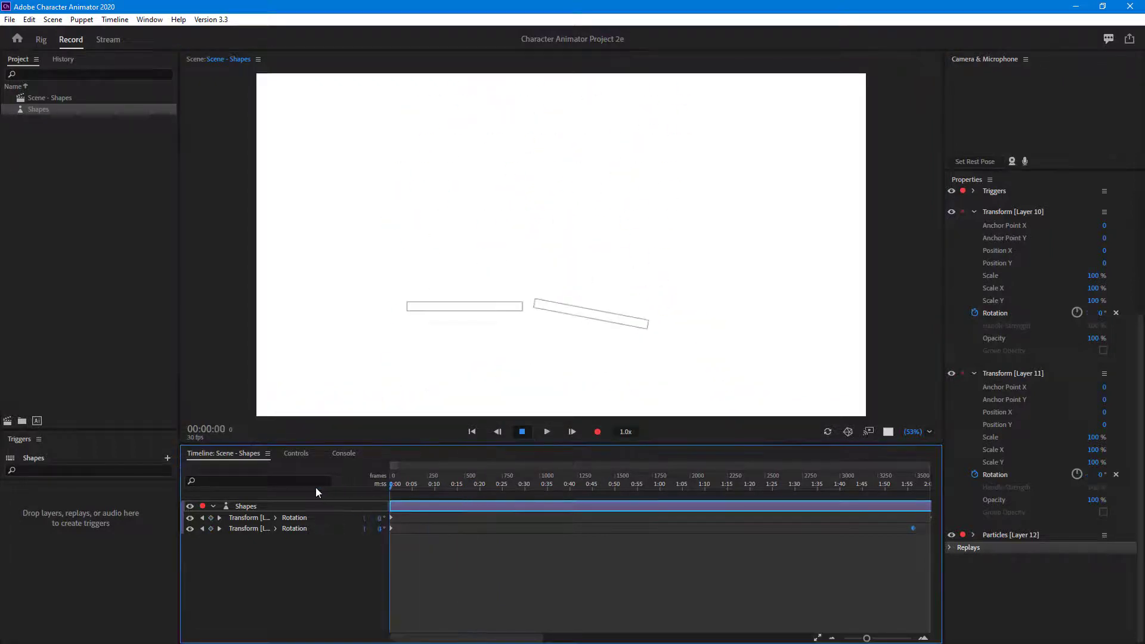
pyautogui.click(476, 311)
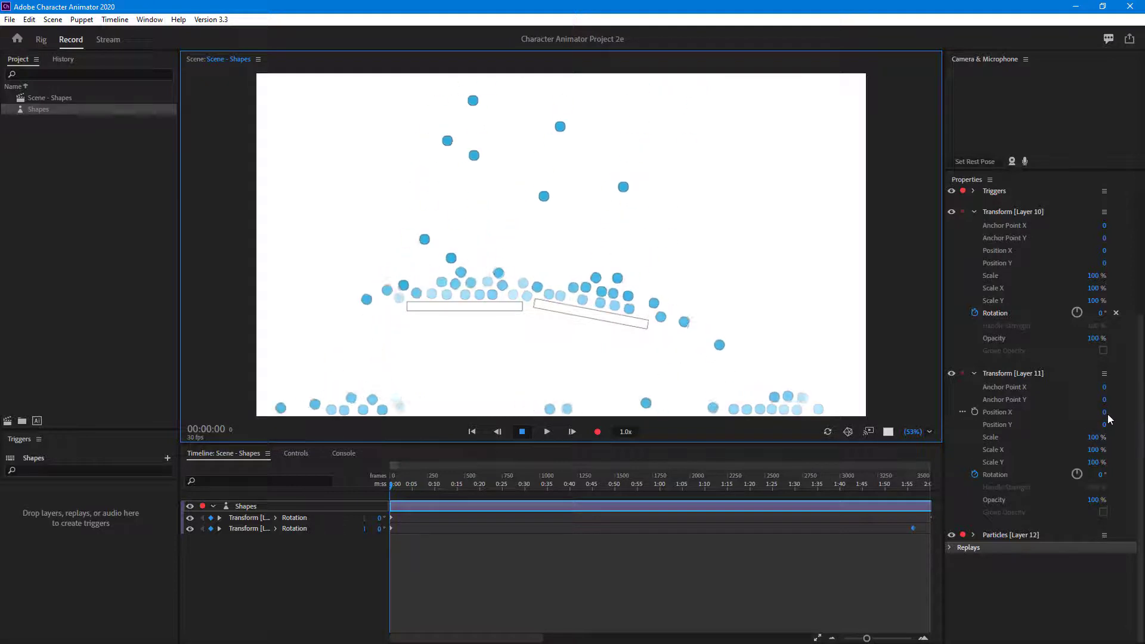
# Set Layer 11 Position to 4, 141 and Layer 10 Scale Y 113%, Position Y 127; play
pyautogui.moveTo(1106, 412); pyautogui.dragTo(1137, 427)
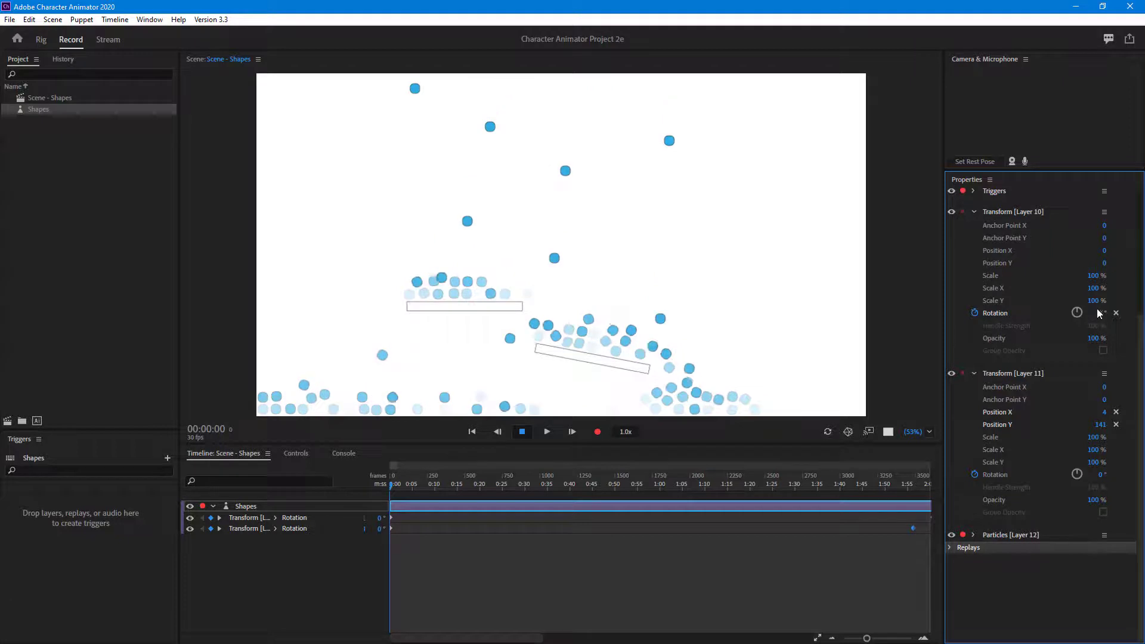
pyautogui.moveTo(1096, 301); pyautogui.dragTo(1075, 305)
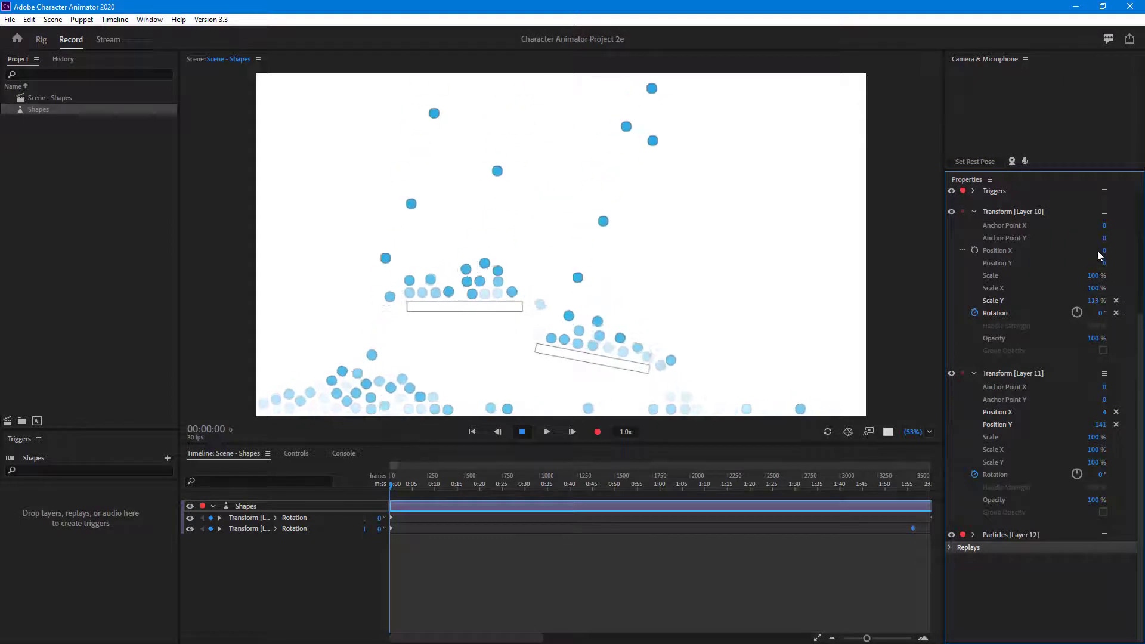
pyautogui.moveTo(1101, 263); pyautogui.dragTo(1143, 265)
pyautogui.click(547, 434)
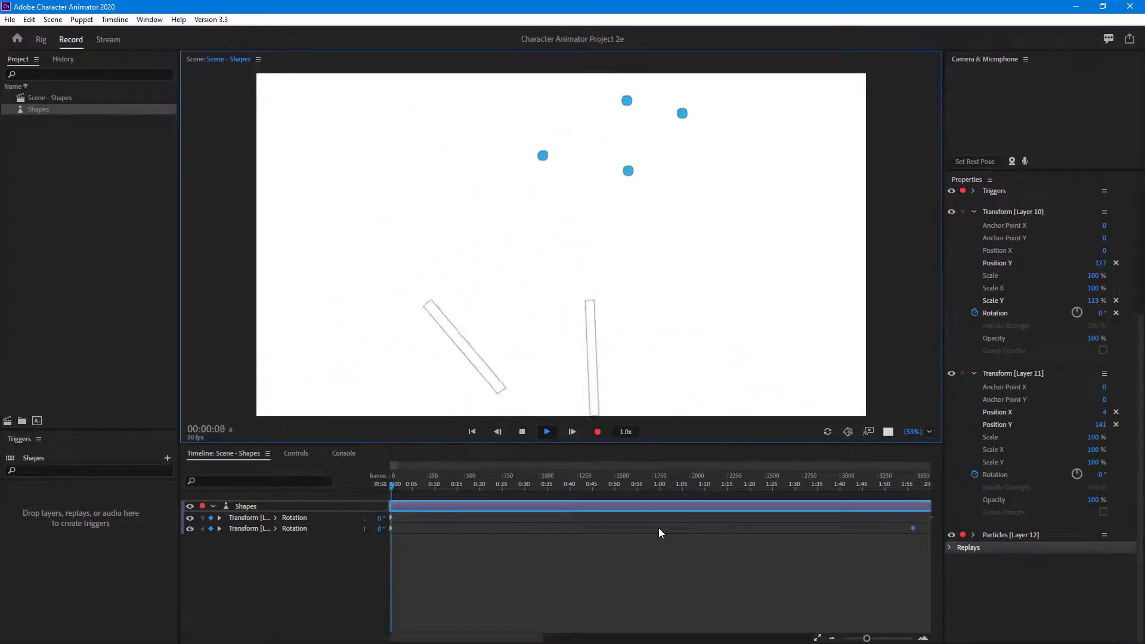